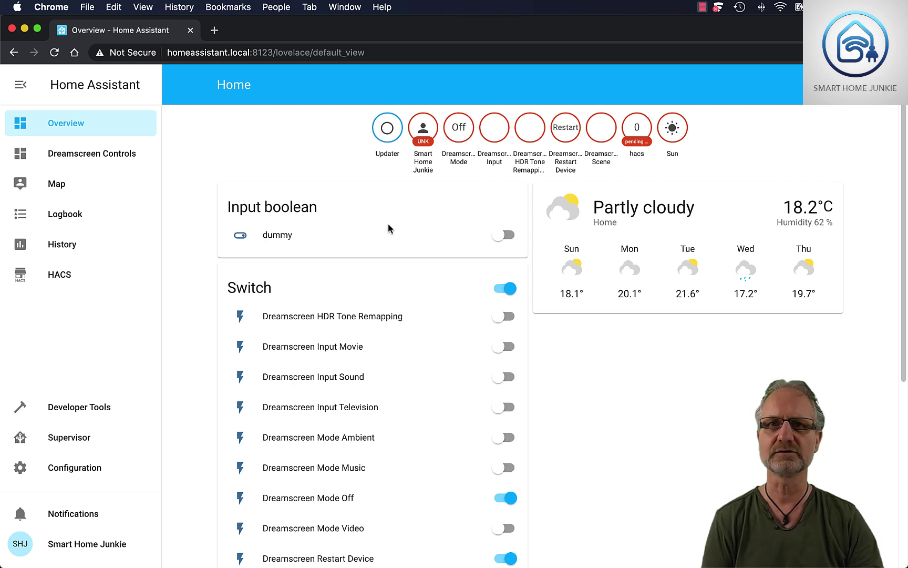
Step: Review the #themes frontend configuration lines in the configuration file in the editor
key("super+Tab")
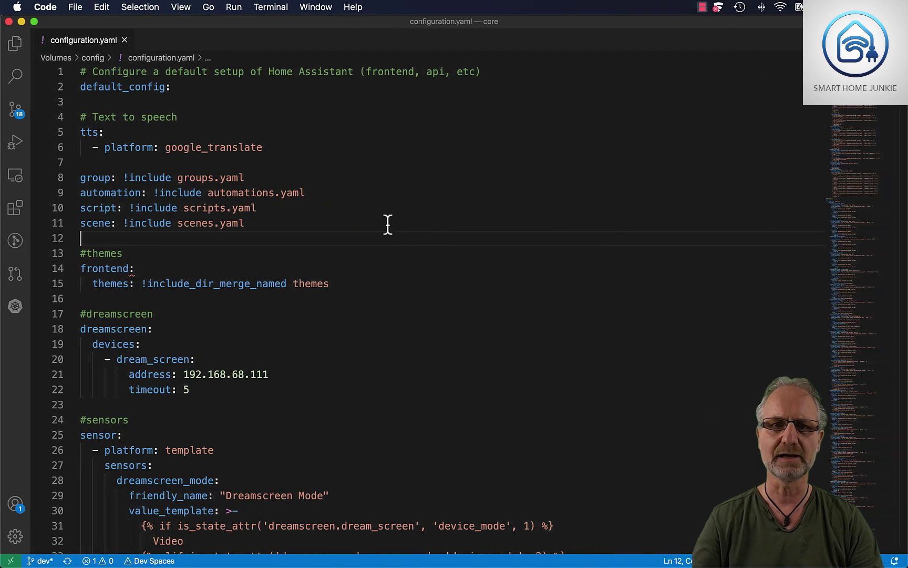
left_click(106, 256)
double_click(105, 256)
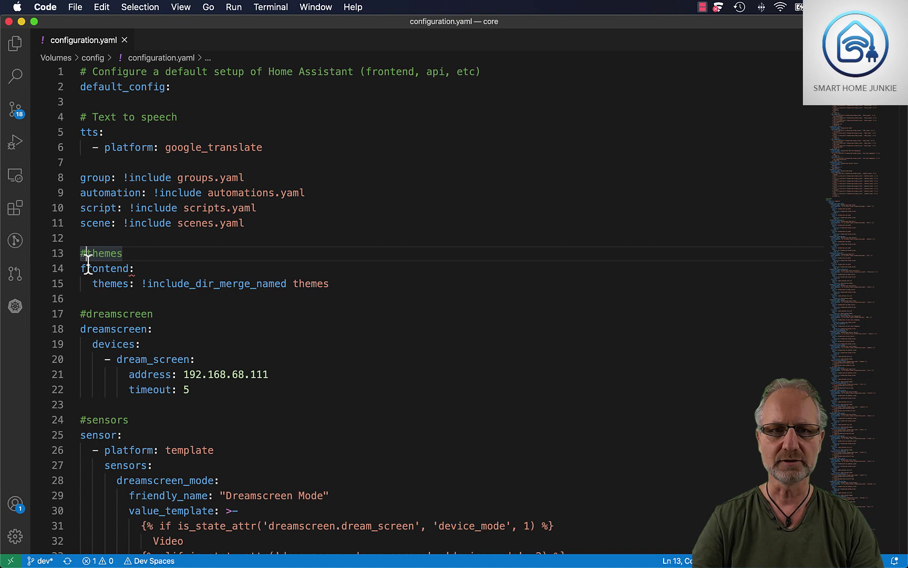
left_click_drag(331, 284, 76, 253)
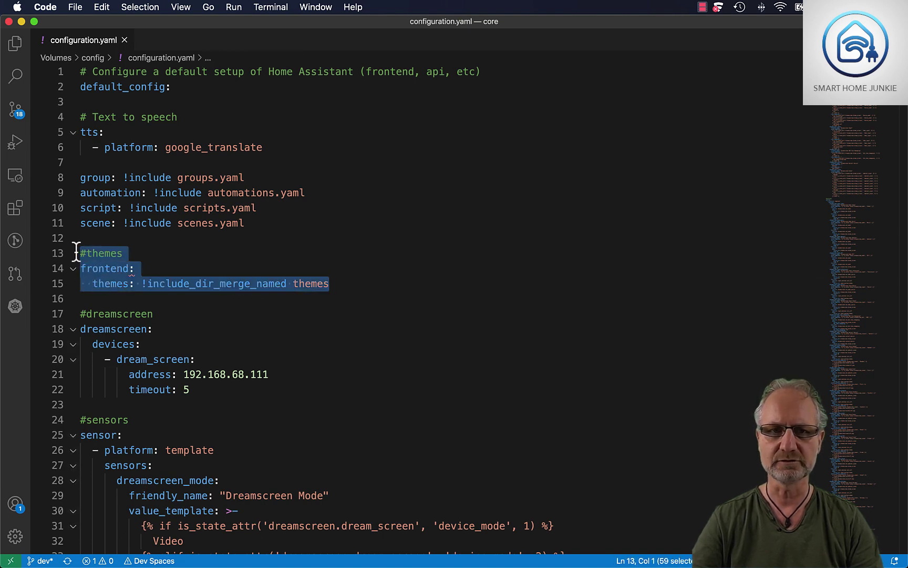
left_click(351, 285)
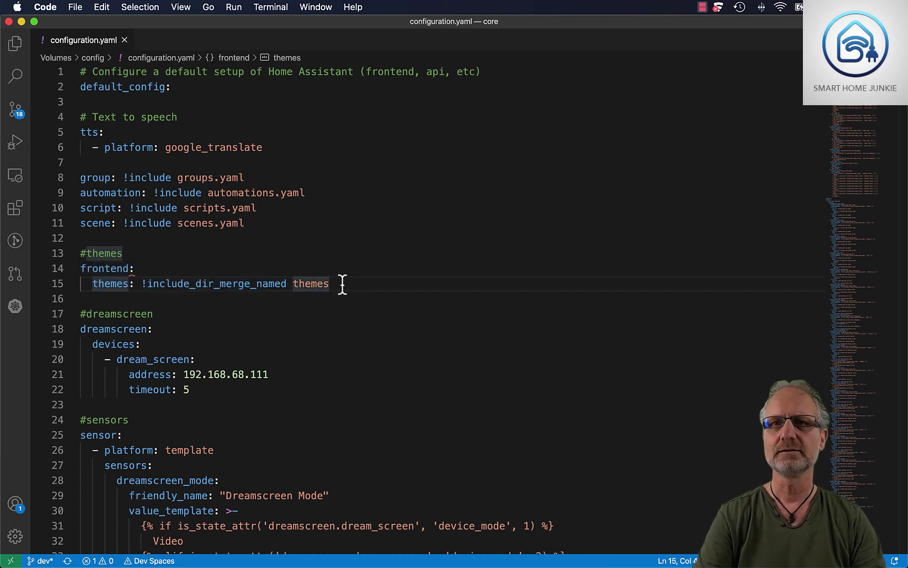
key("super+Tab")
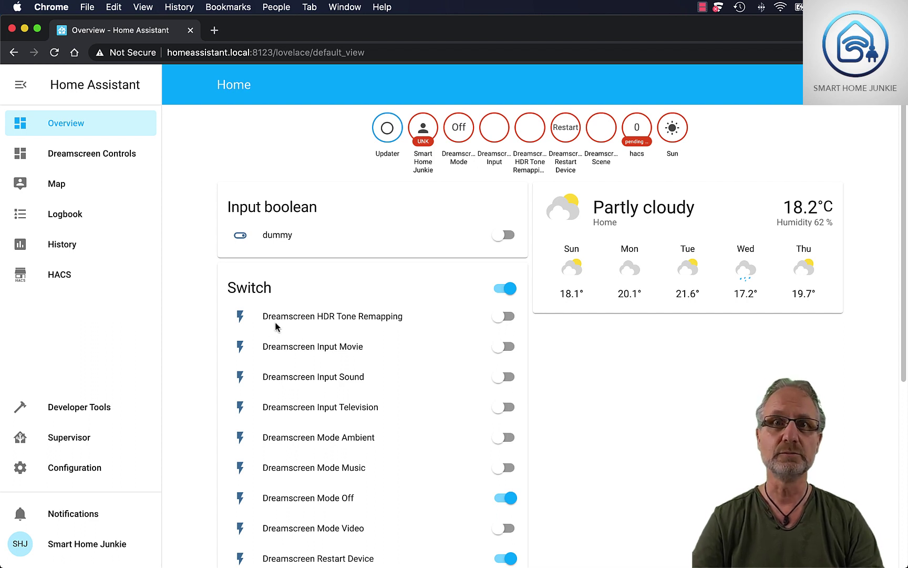
Step: Run Check Configuration under Server Controls until valid, then restart Home Assistant
left_click(74, 474)
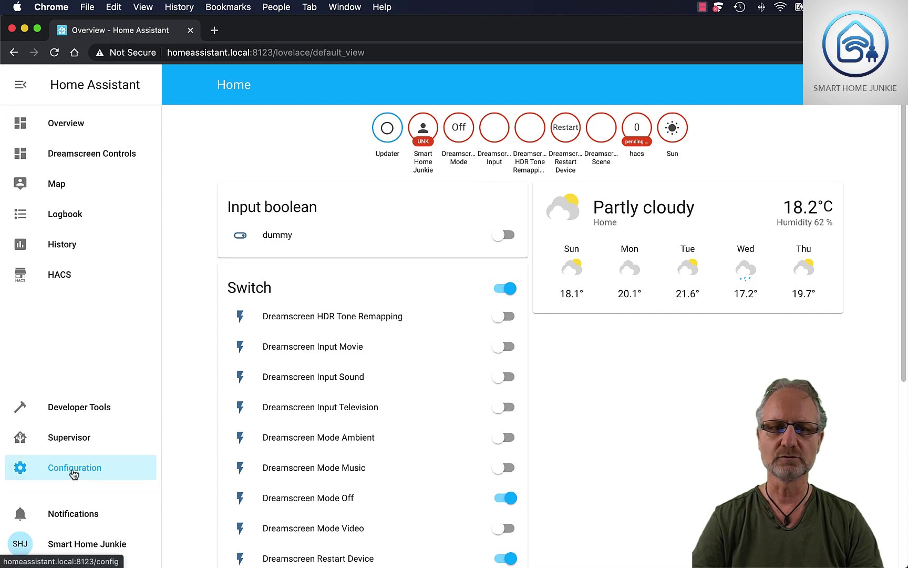
scroll(673, 350, "down", 5)
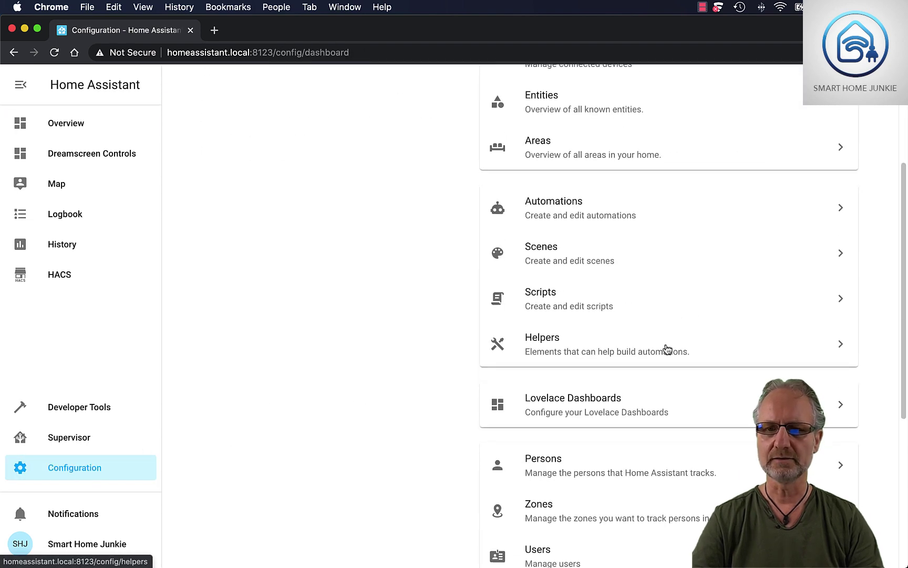
scroll(610, 318, "down", 4)
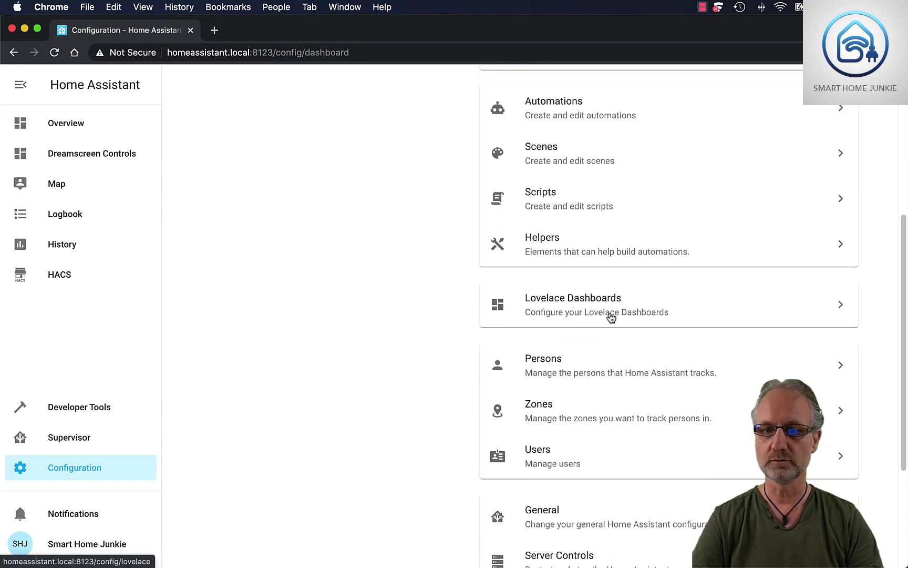
left_click(598, 383)
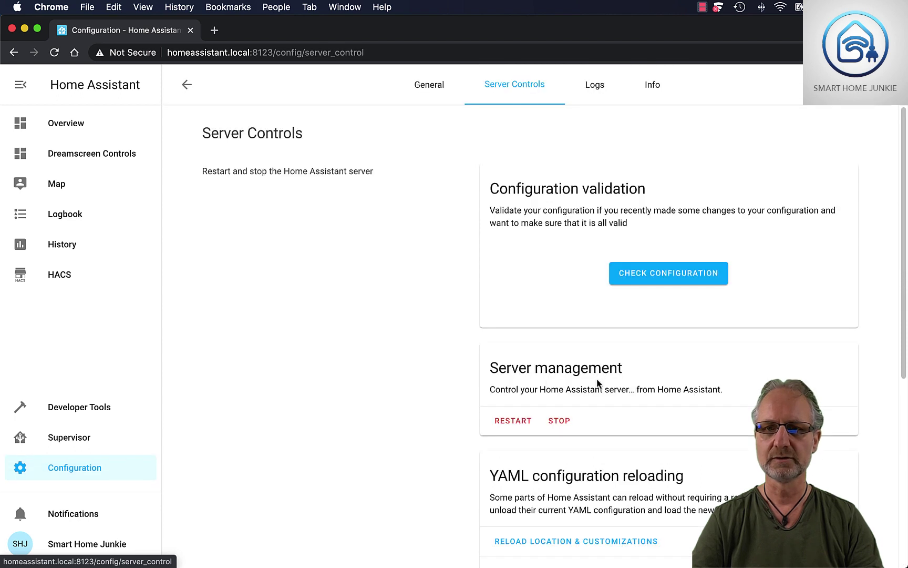
left_click(677, 280)
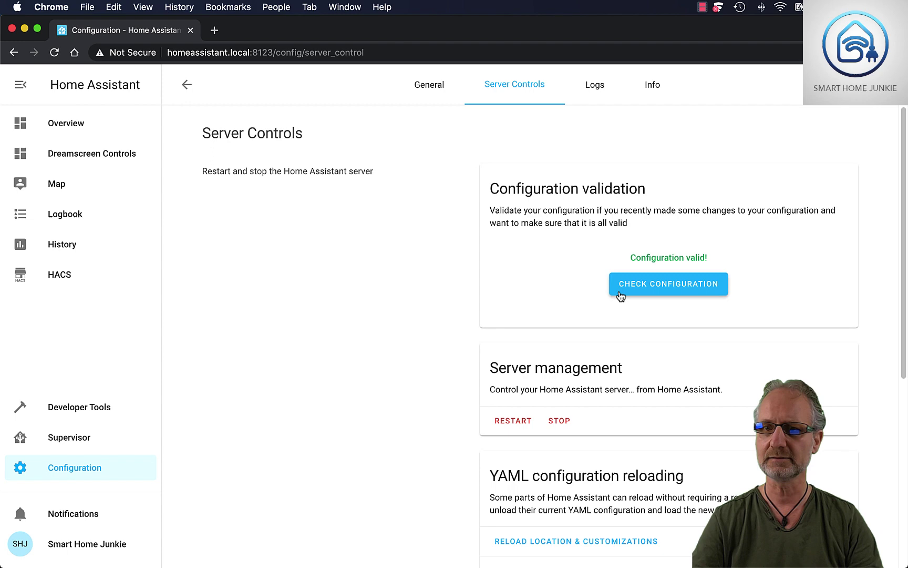
left_click(639, 292)
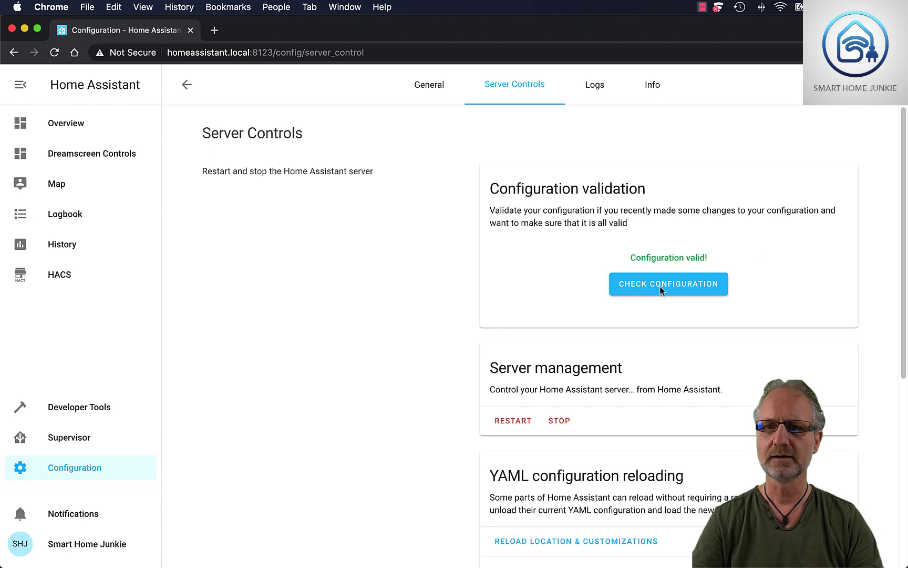
left_click(519, 425)
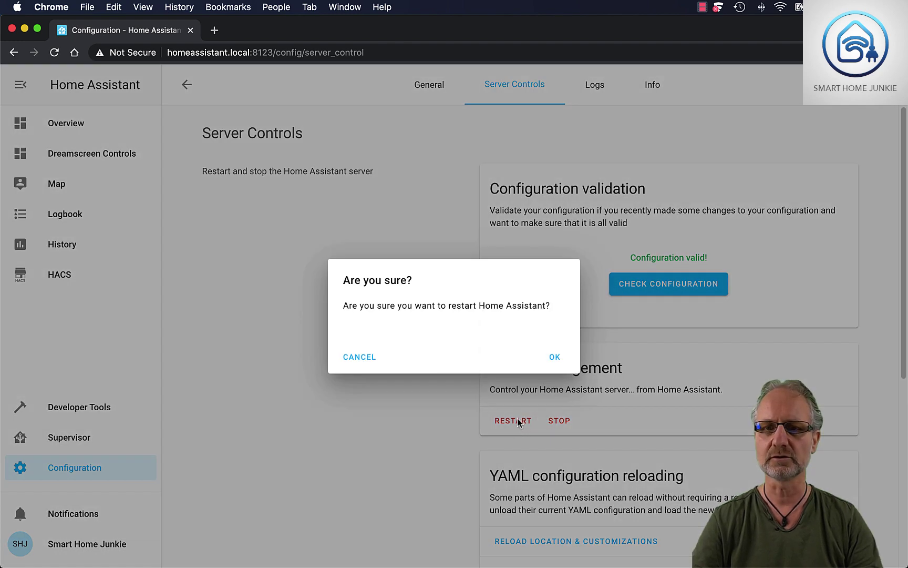
left_click(557, 360)
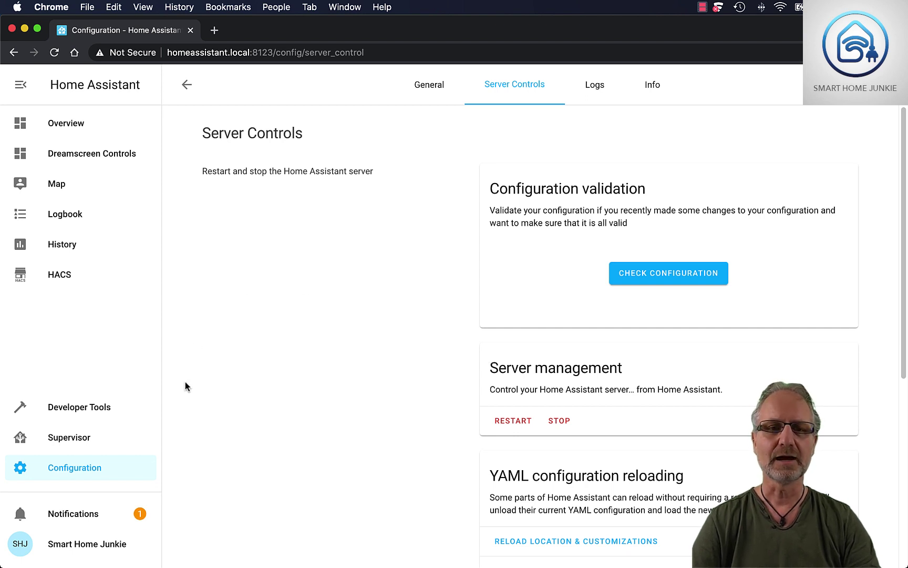
Step: Check the profile's Theme dropdown, which still has no themes, then go to HACS
left_click(90, 548)
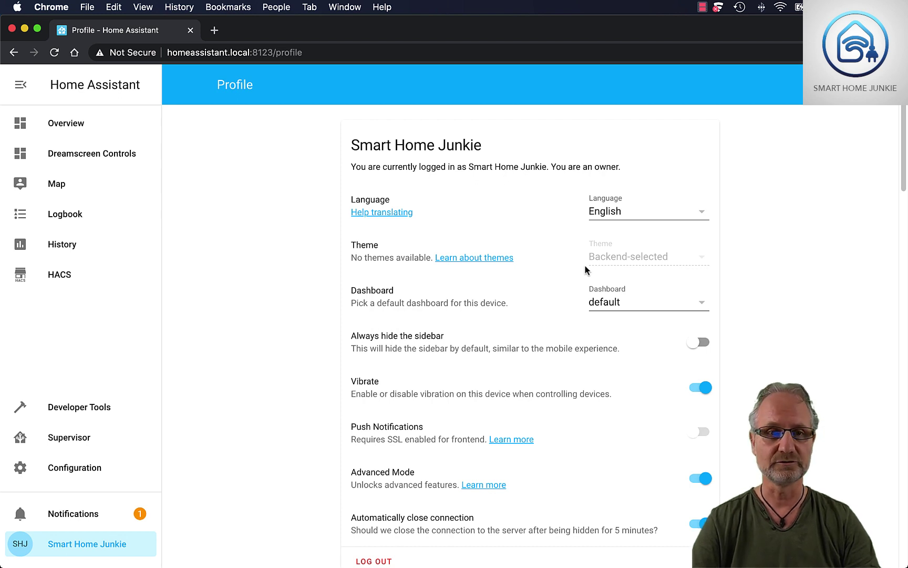
left_click(63, 278)
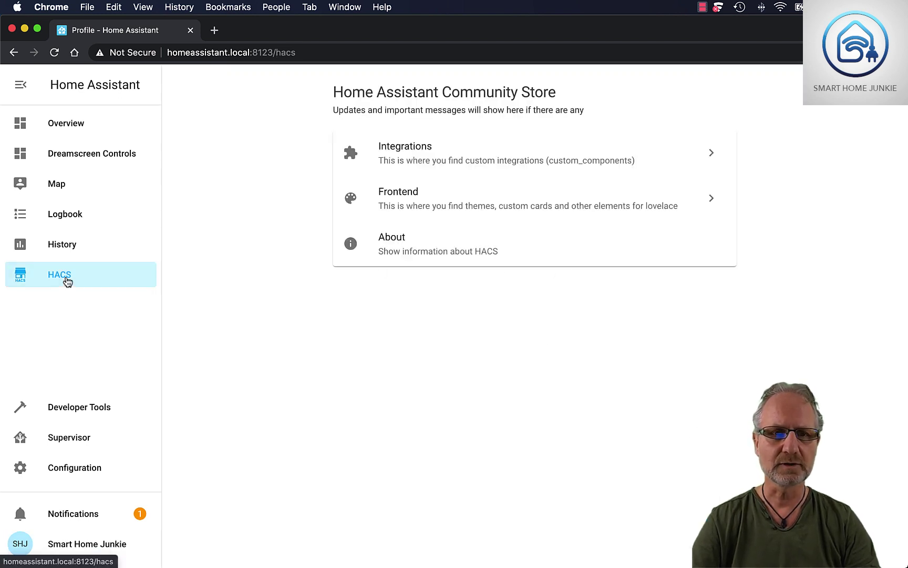
Step: In HACS Frontend, start adding a repository and filter the list to themes
left_click(411, 195)
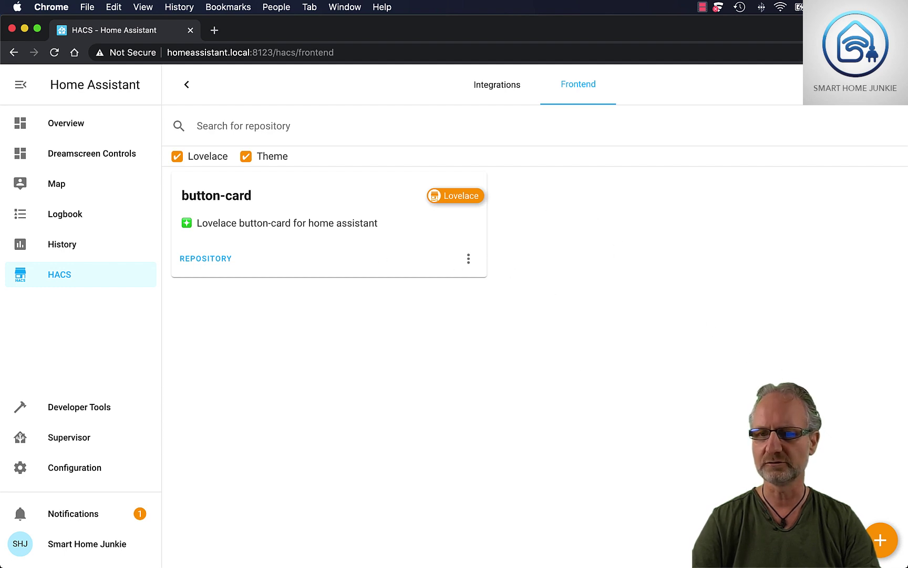
left_click(880, 541)
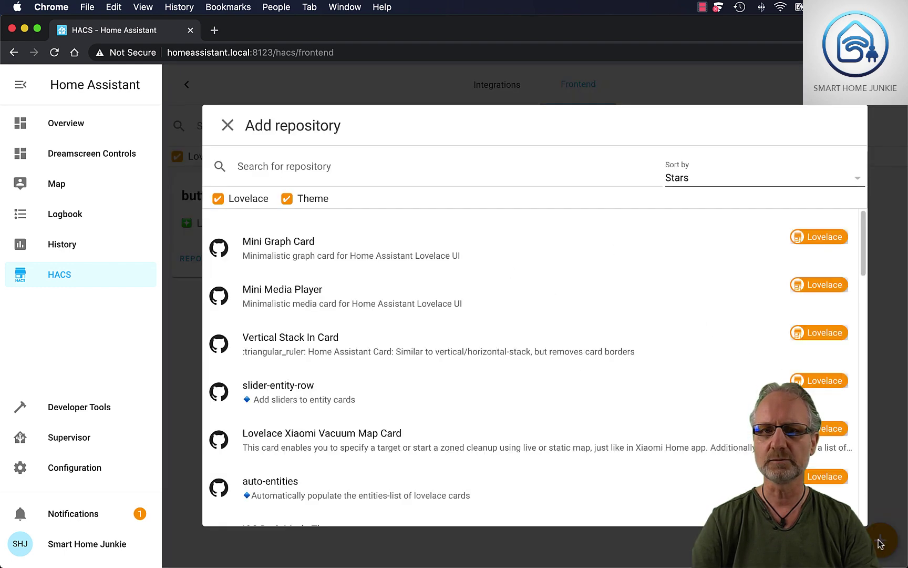
left_click(215, 205)
scroll(472, 329, "down", 10)
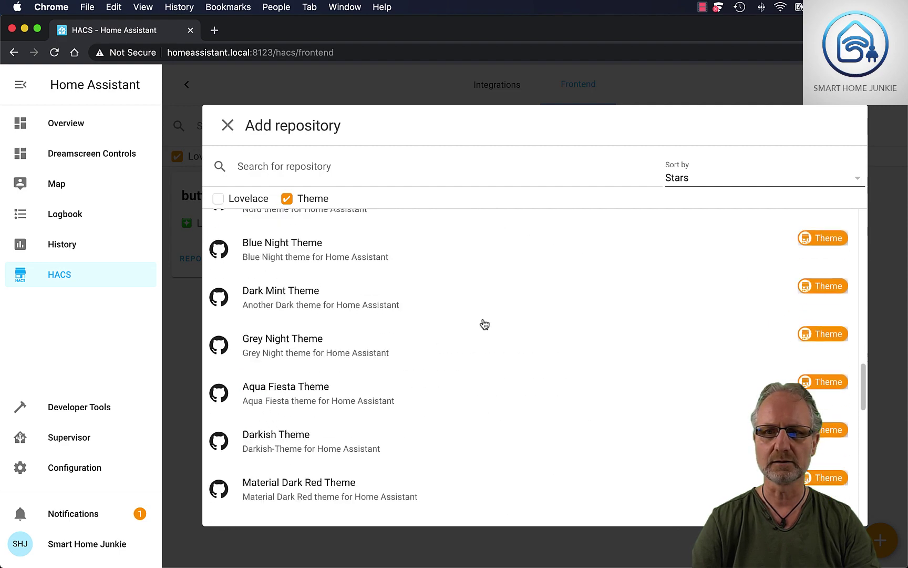
scroll(484, 324, "down", 15)
scroll(484, 325, "up", 15)
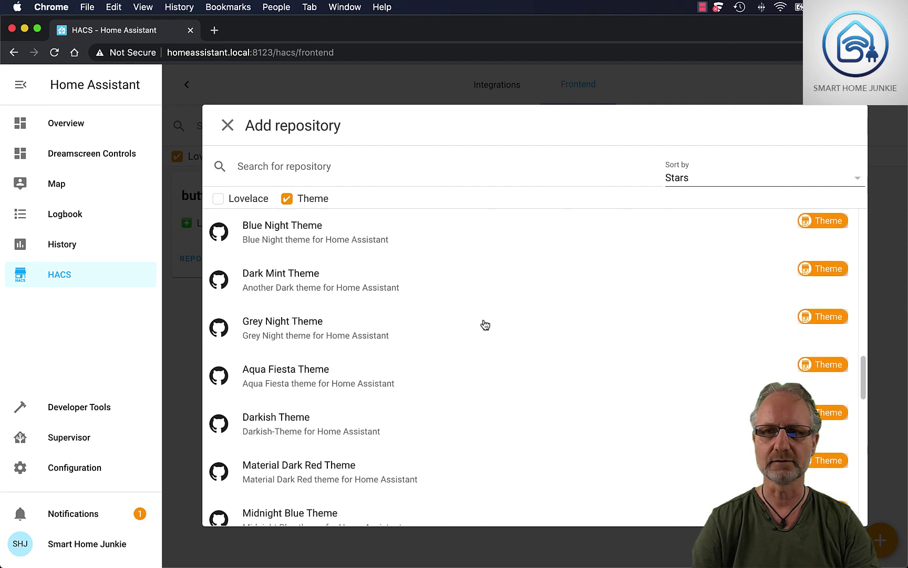
scroll(485, 325, "up", 5)
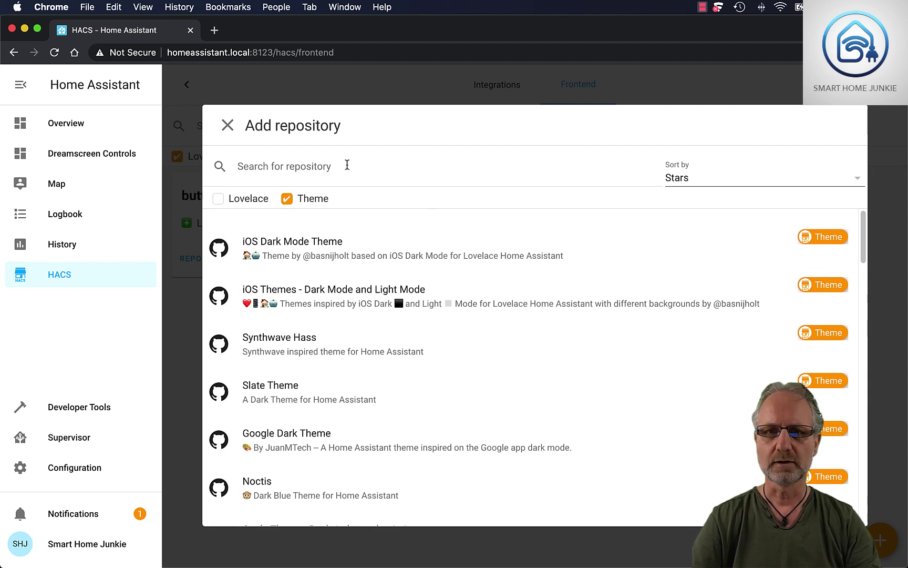
Step: Search the theme repositories for 'dark' and open the Noctis entry
left_click(347, 165)
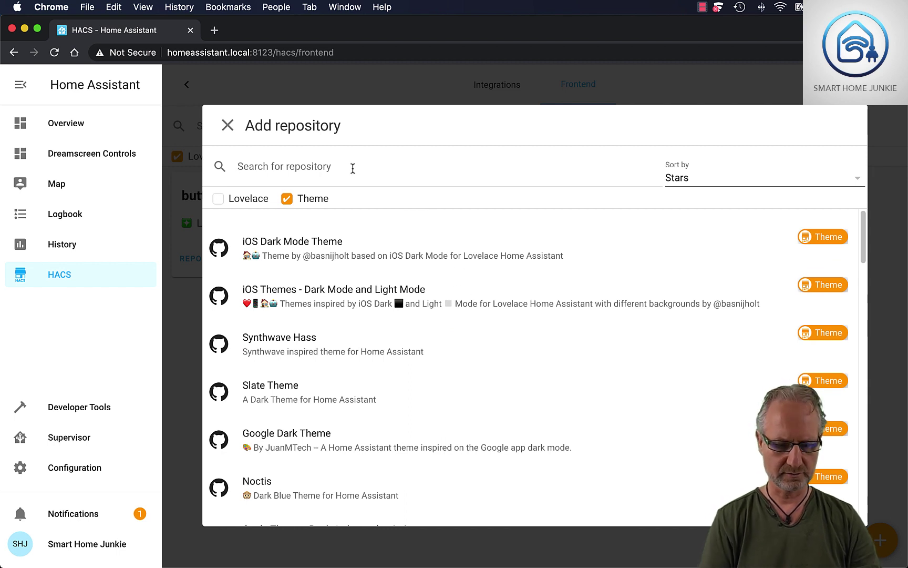
type("dark")
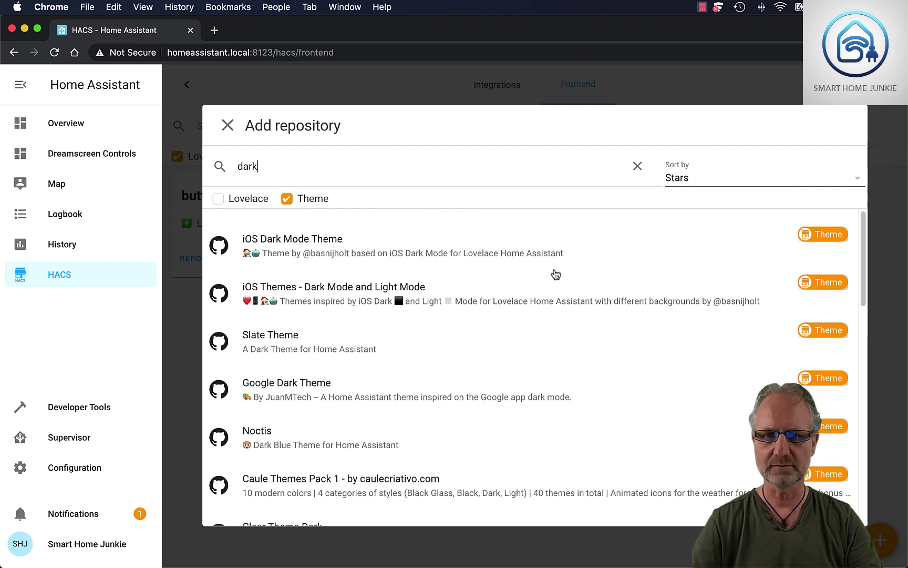
scroll(554, 276, "down", 3)
scroll(558, 290, "down", 5)
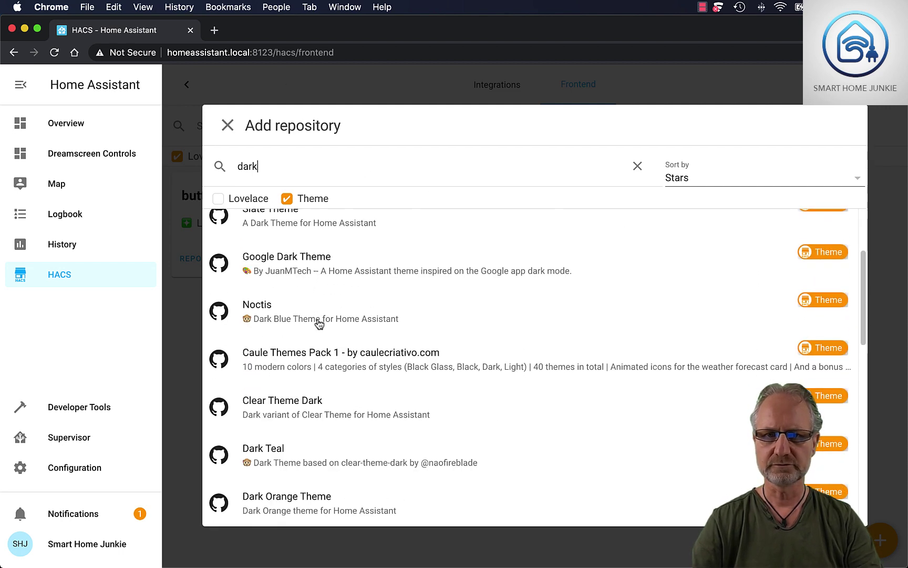
left_click(265, 313)
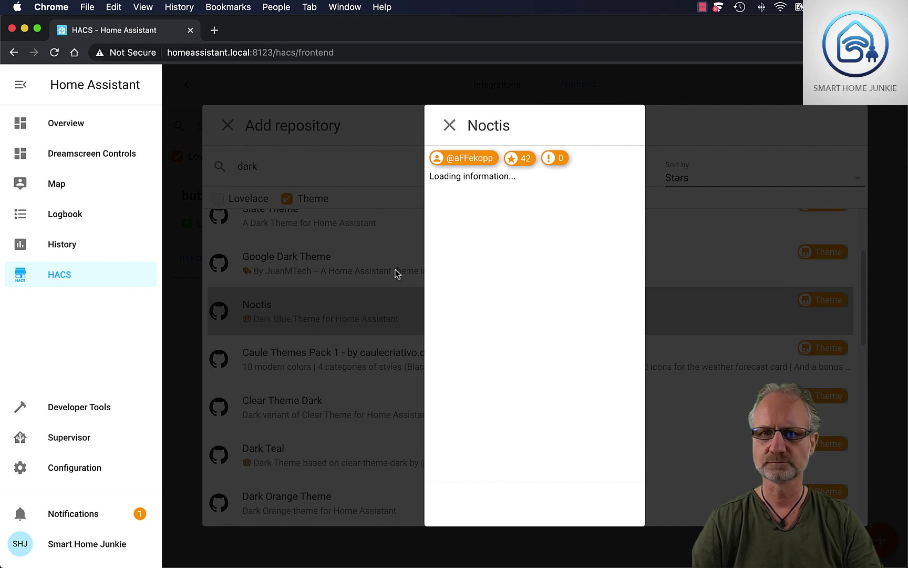
Step: Install the Noctis repository in HACS, confirm with INSTALL, and return to the HACS main page
scroll(520, 294, "down", 5)
scroll(519, 295, "down", 2)
scroll(514, 293, "up", 7)
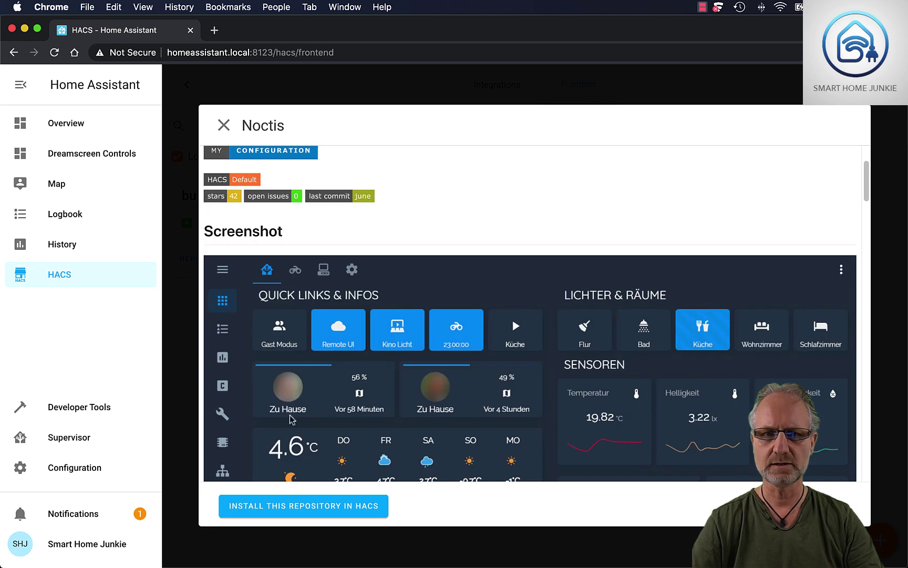
left_click(297, 507)
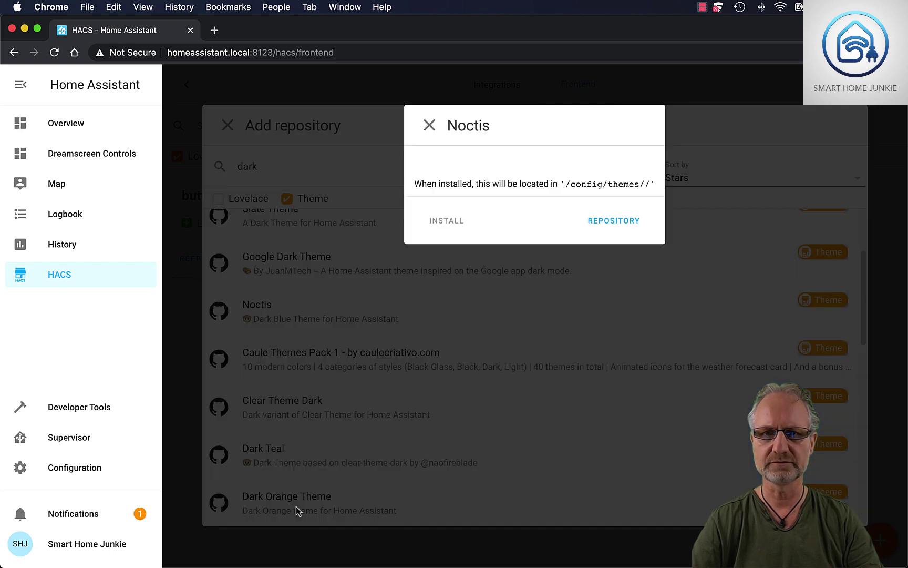
left_click(405, 270)
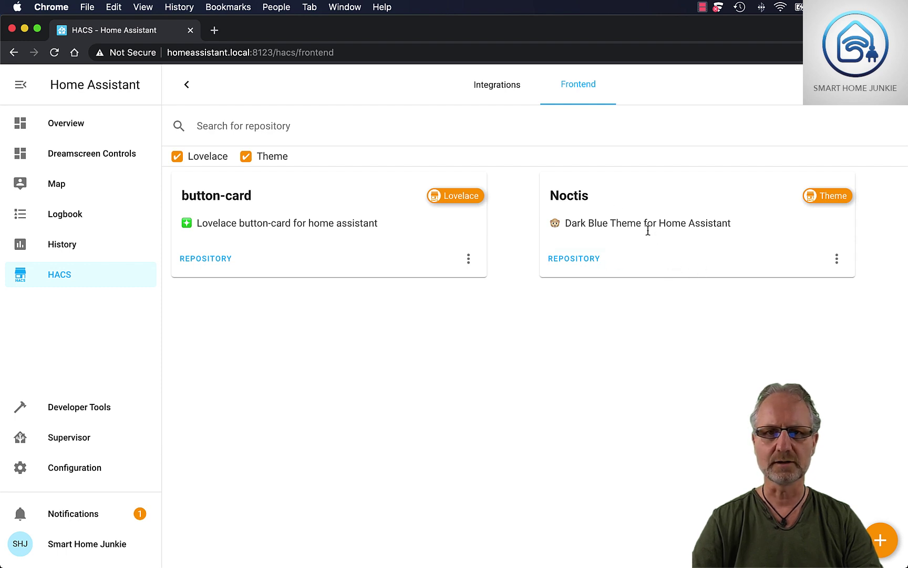
left_click(186, 87)
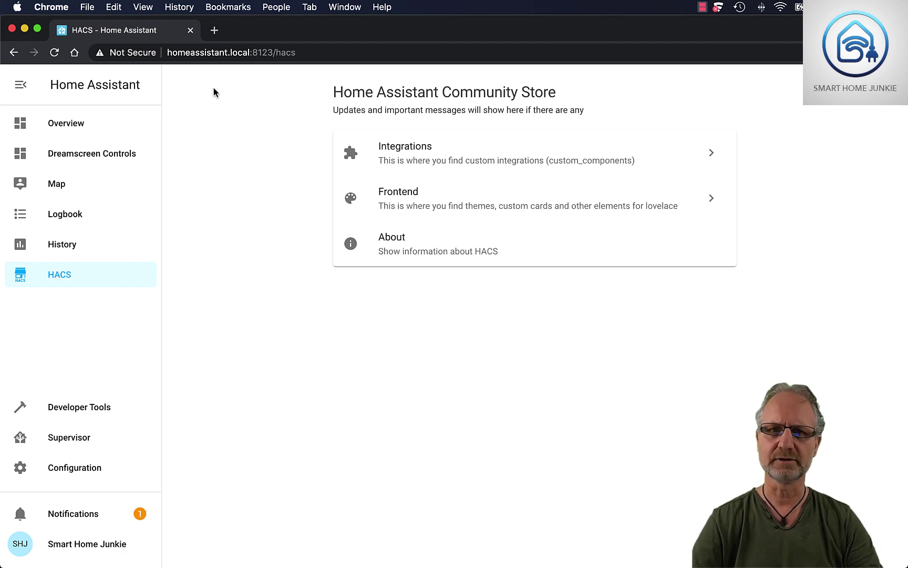
Step: Set the profile Theme dropdown to noctis
left_click(64, 550)
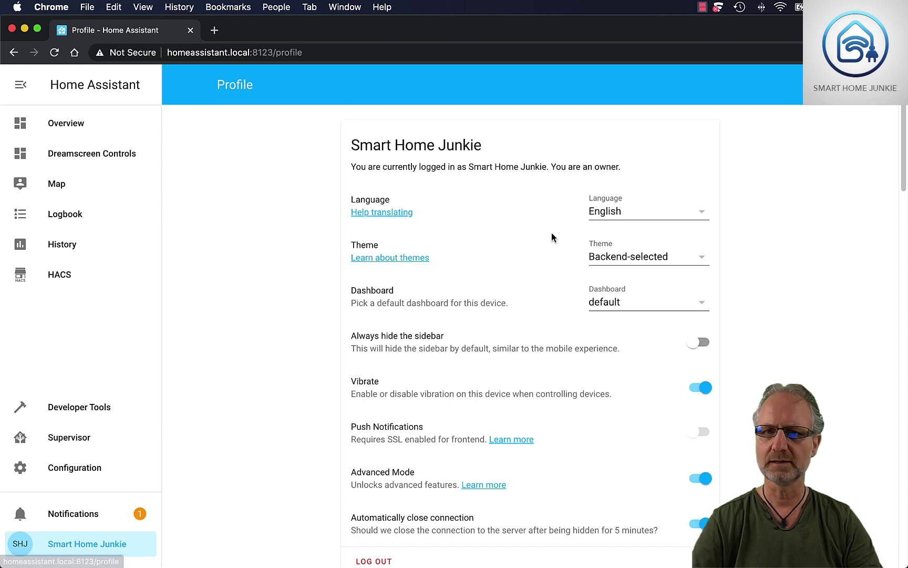
left_click(678, 262)
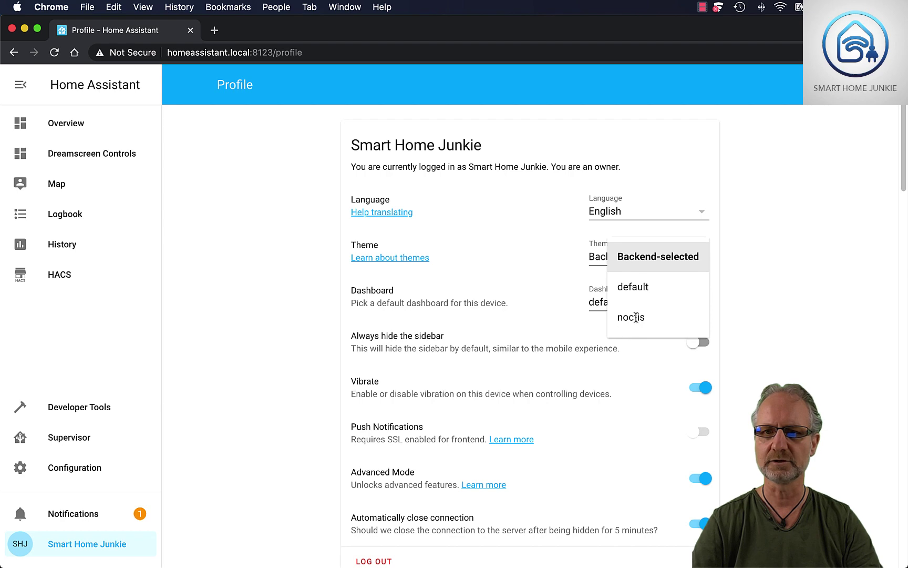
left_click(636, 318)
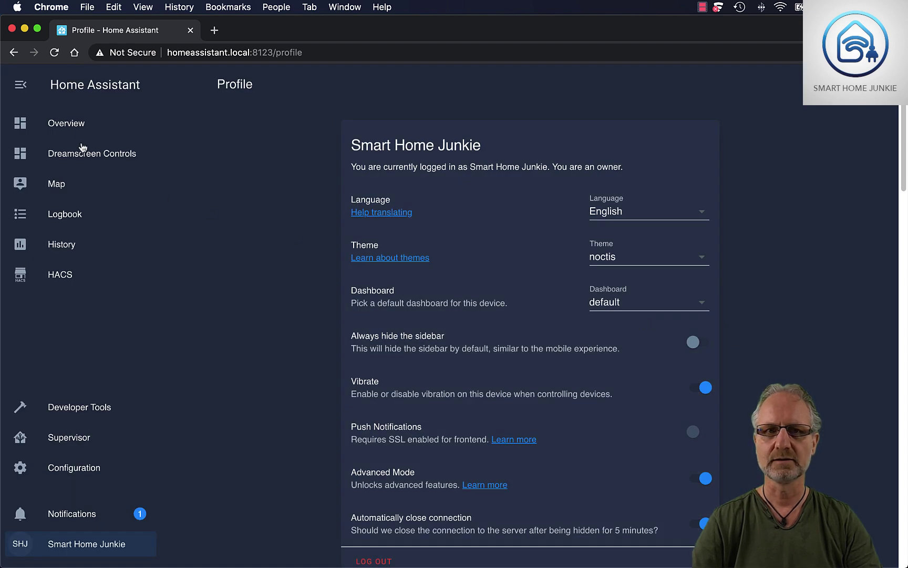
Step: View the Overview and Dreamscreen Controls dashboards in the dark blue noctis theme
left_click(76, 124)
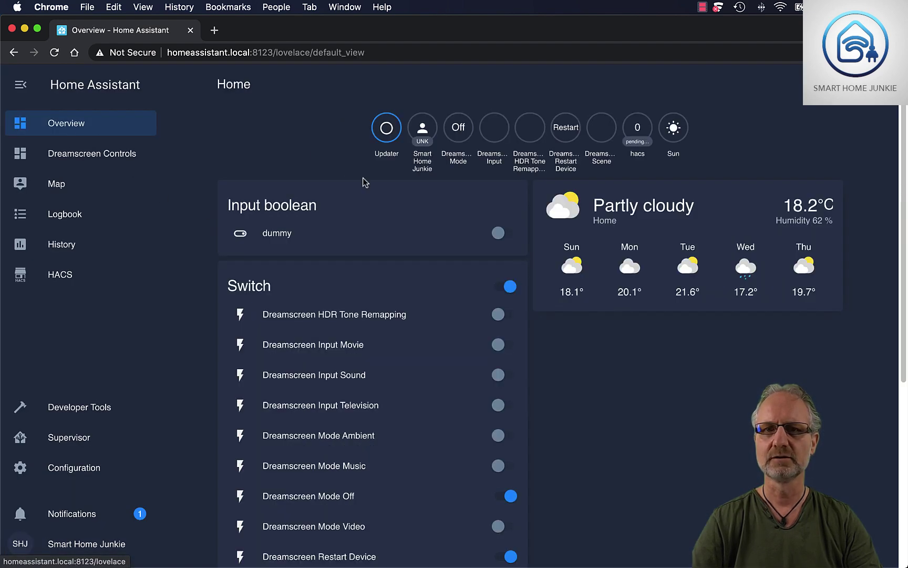
scroll(364, 181, "down", 5)
scroll(348, 186, "up", 5)
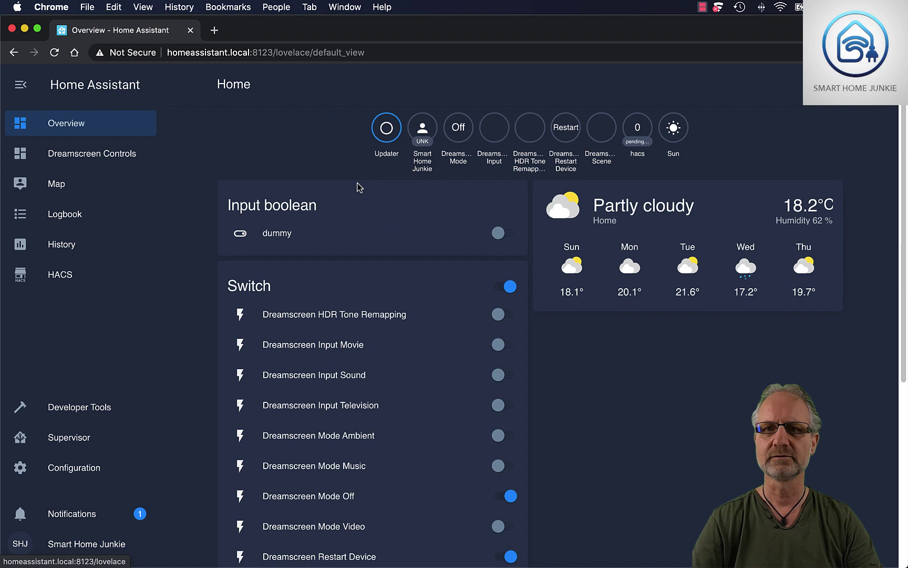
left_click(114, 158)
scroll(299, 194, "down", 3)
scroll(306, 200, "up", 3)
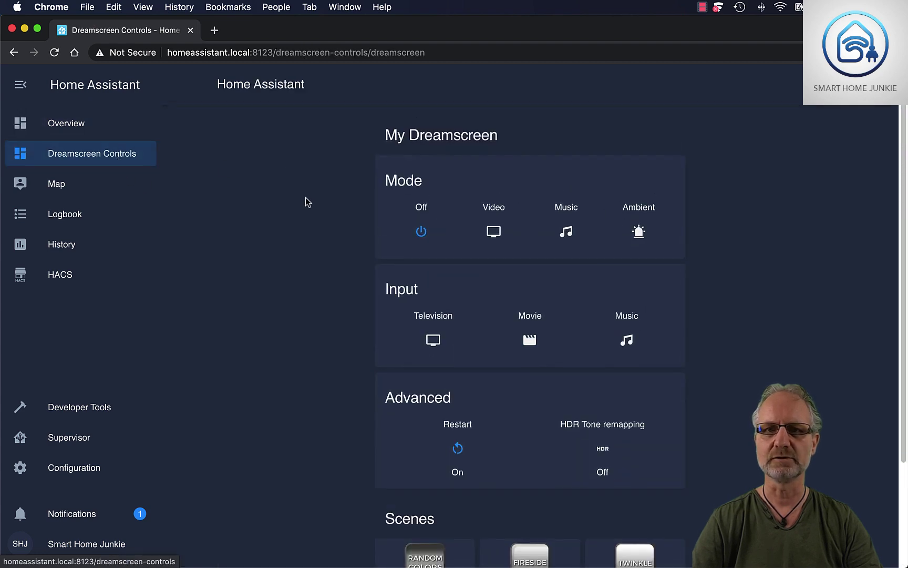
left_click(67, 128)
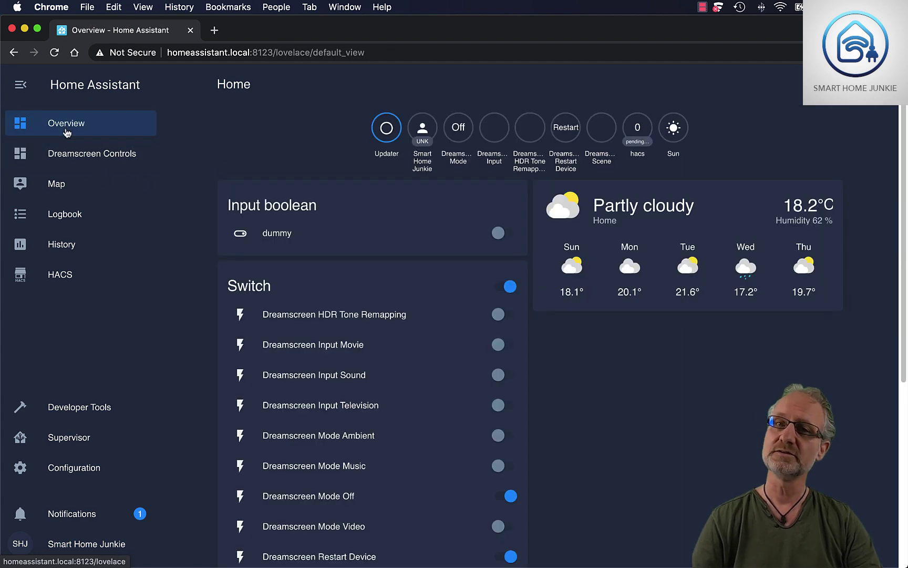